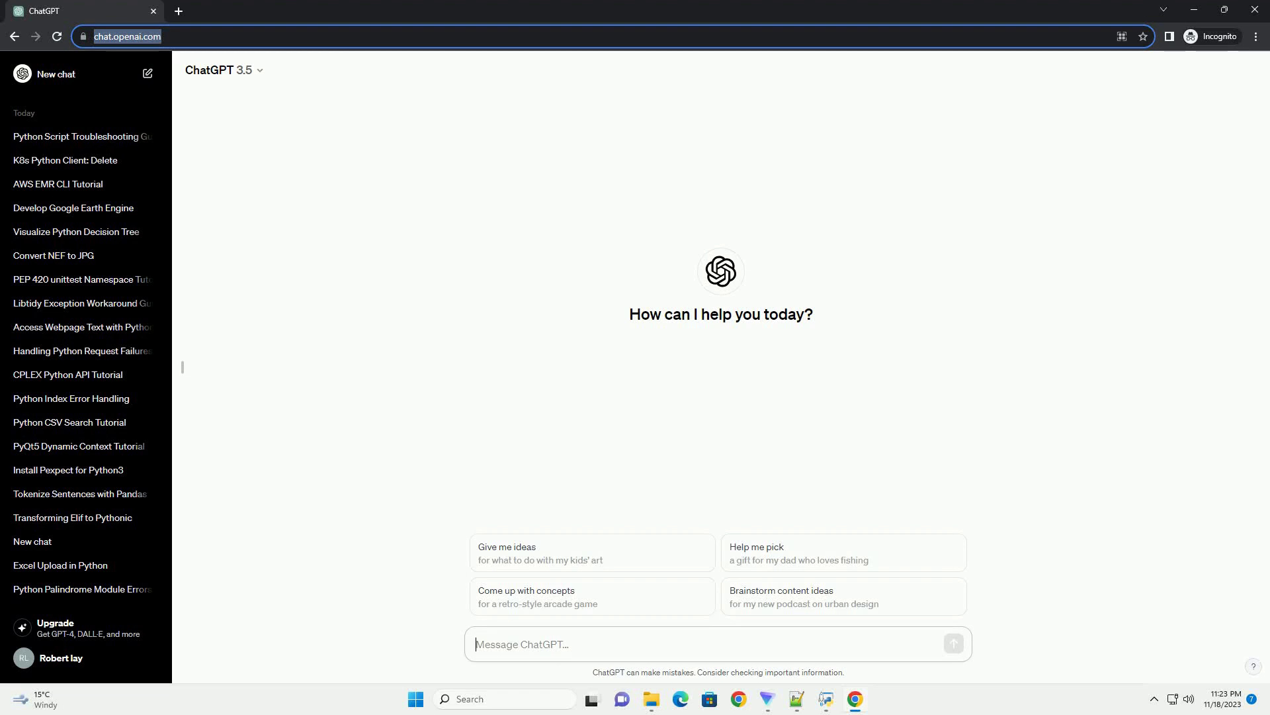
pyautogui.write('write an informative tutorial about Is it possible to run a python script with HTML & ')
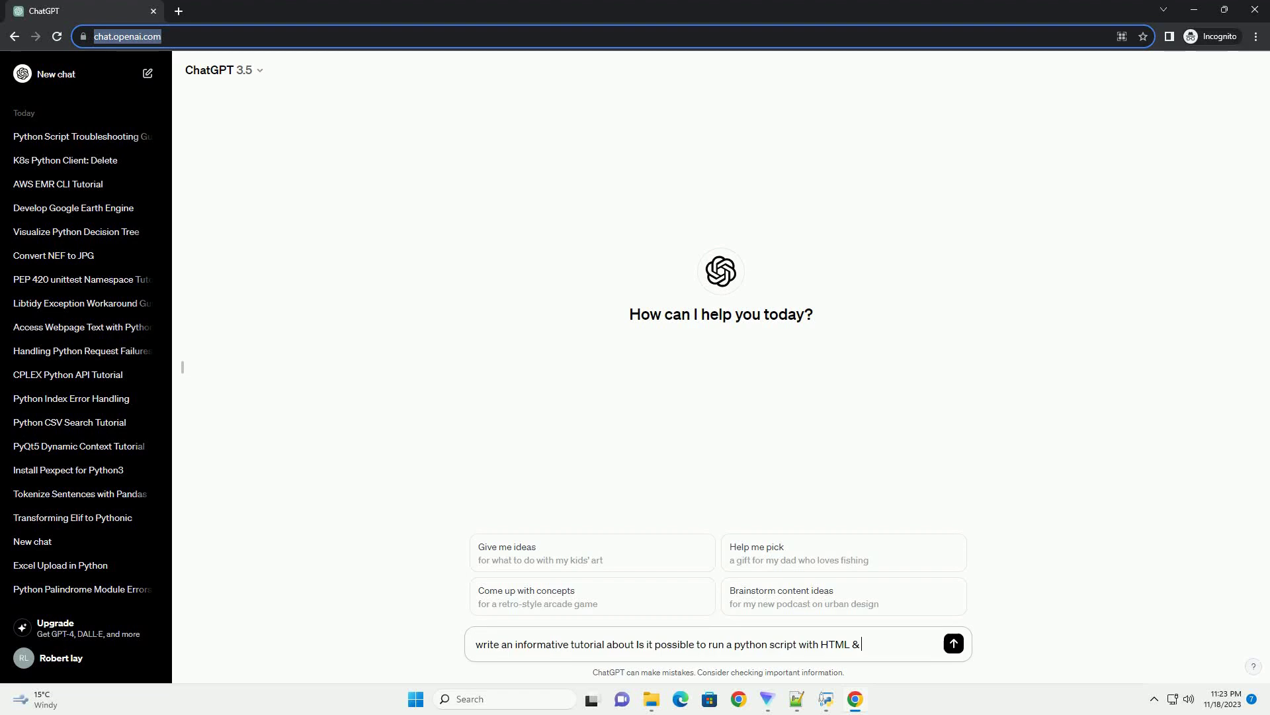
pyautogui.write('CSS without frameworks like Django and Flask. If so how? with code example')
# - Send ChatGPT the request for a framework-free tutorial on serving HTML and CSS with Python
pyautogui.press('Return')
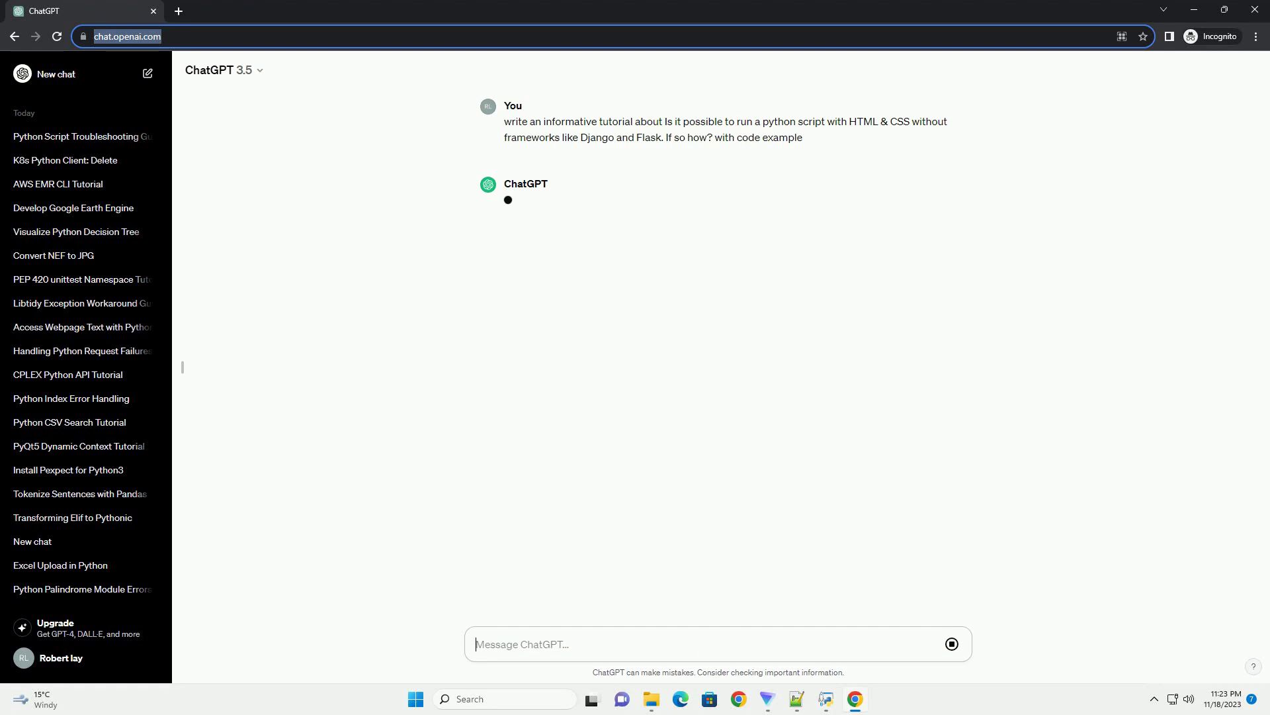